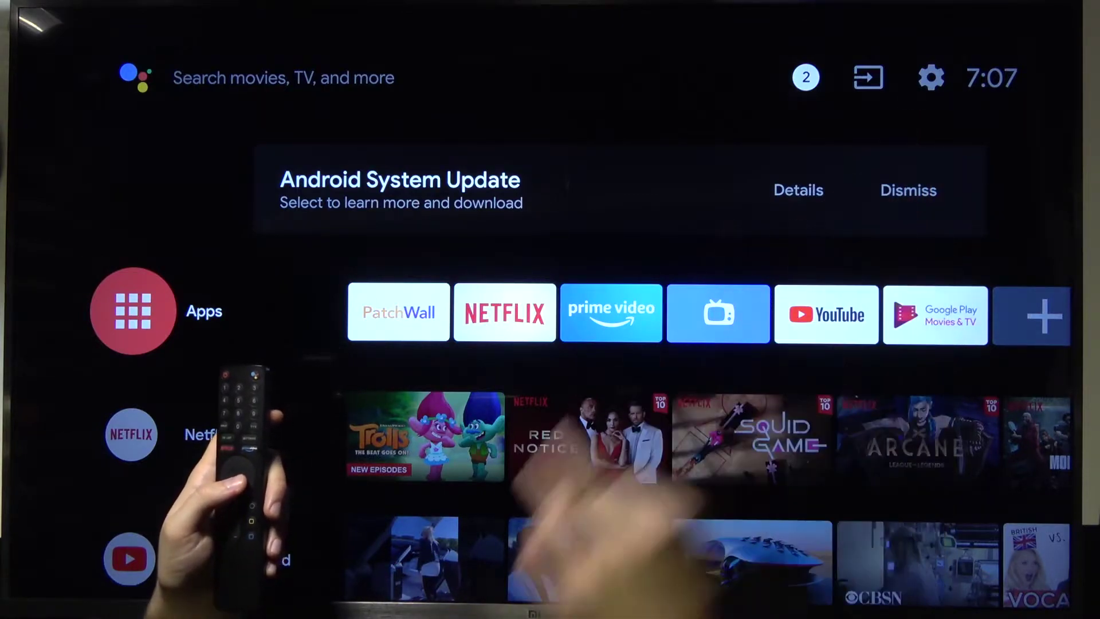
# Open Settings from the gear in the home screen's top bar
pyautogui.press('Up')
pyautogui.press('Up')
pyautogui.press('Right')
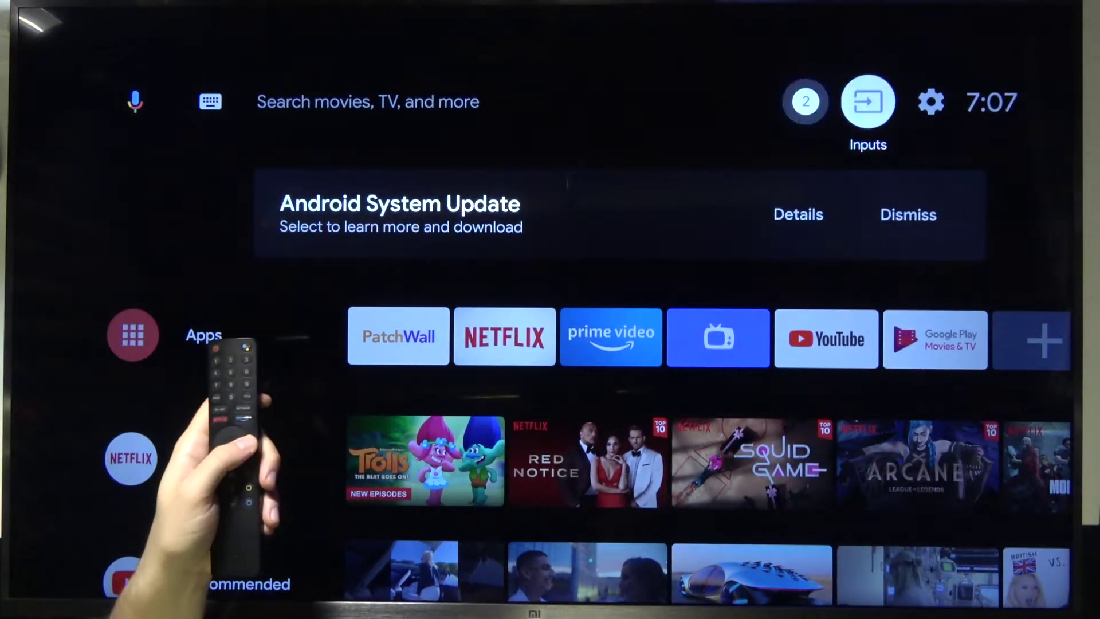
pyautogui.press('Right')
pyautogui.press('Return')
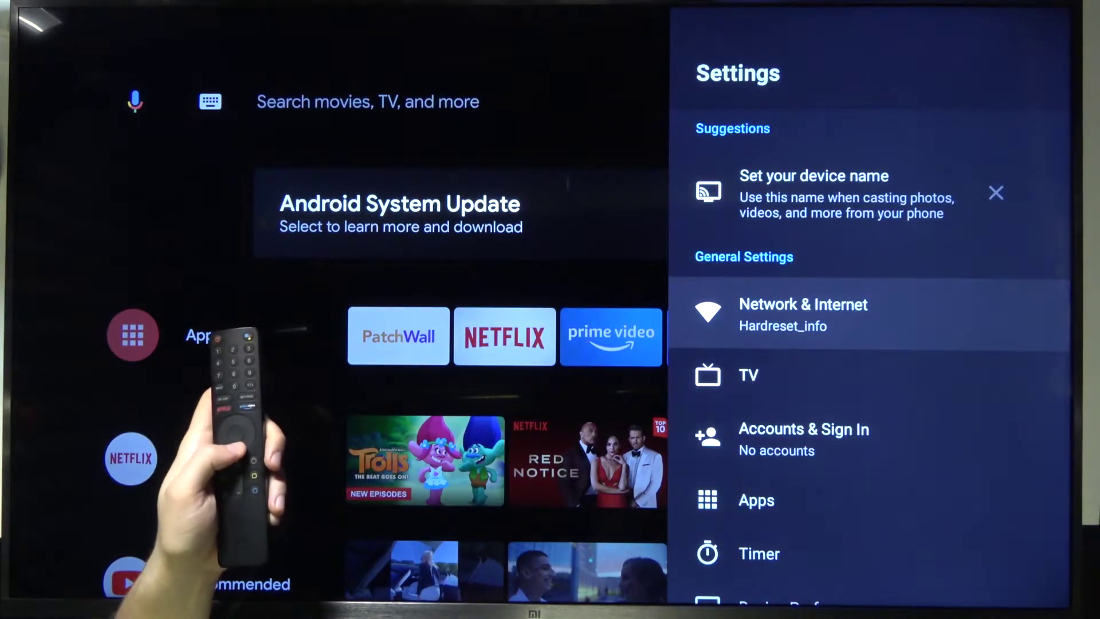
# Open Device Preferences and its About page
pyautogui.press('Down')
pyautogui.press('Down')
pyautogui.press('Down')
pyautogui.press('Down')
pyautogui.press('Down')
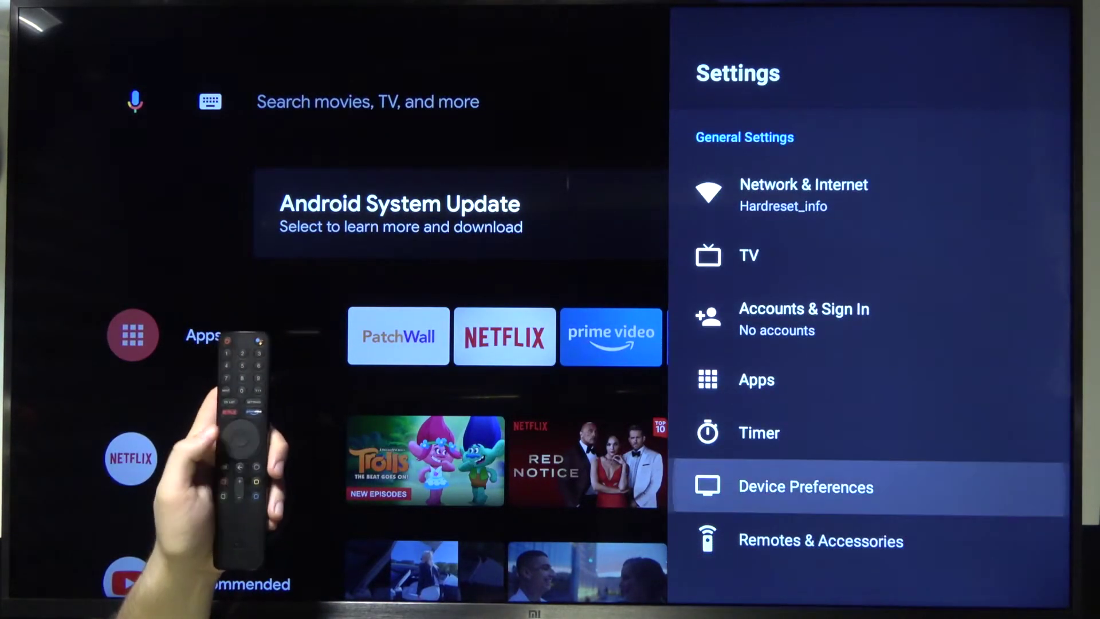
pyautogui.press('Return')
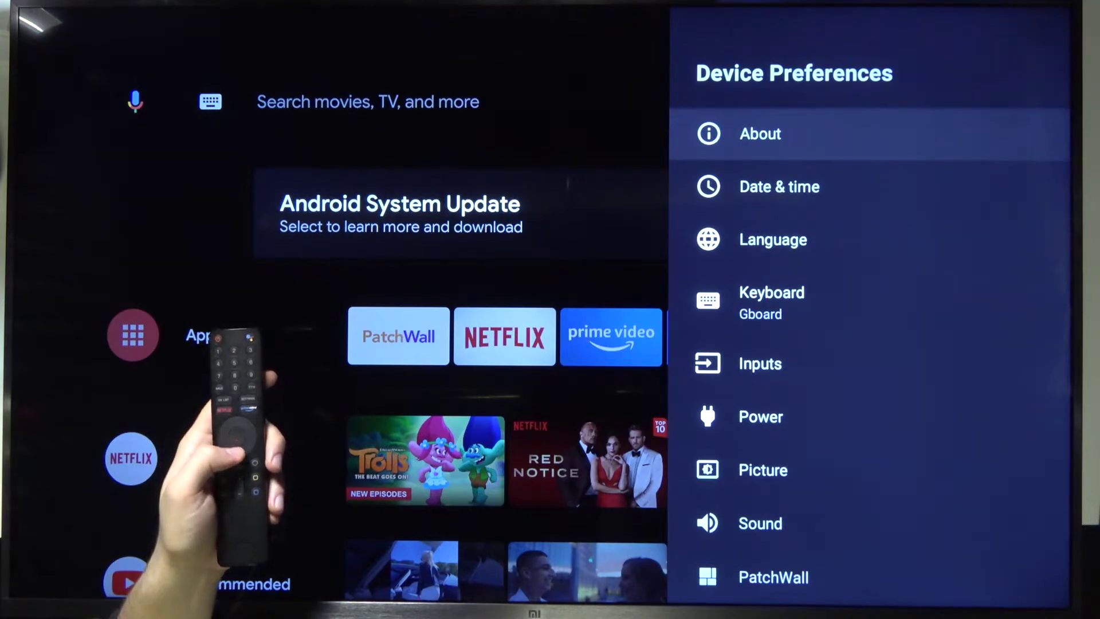
pyautogui.press('Return')
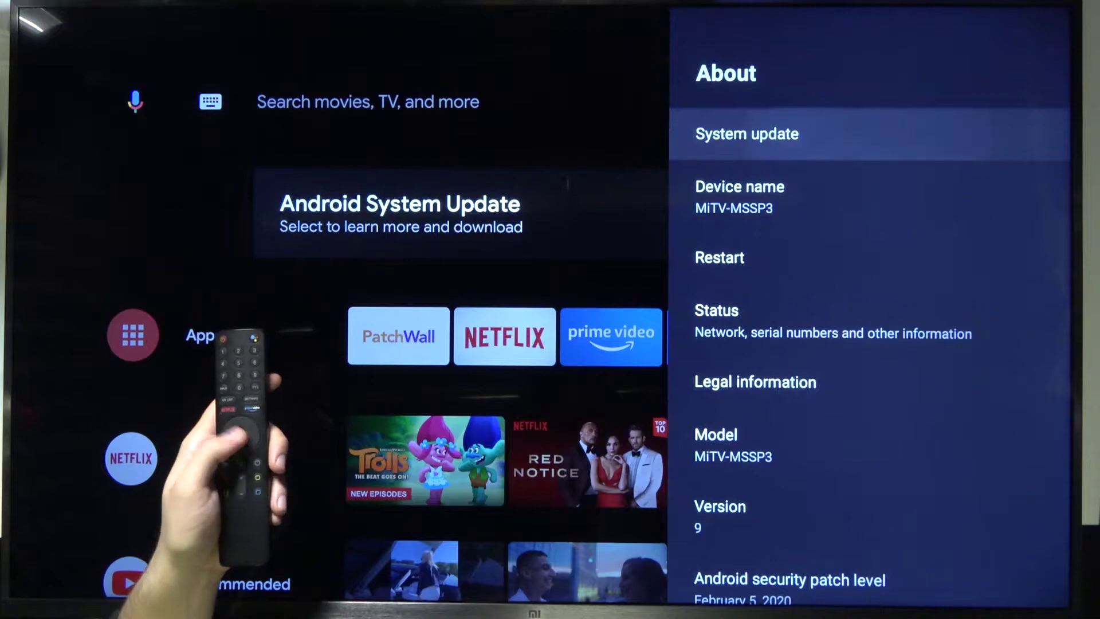
# Run System update from About, finding a 1075.4 MB Android System Update
pyautogui.press('Return')
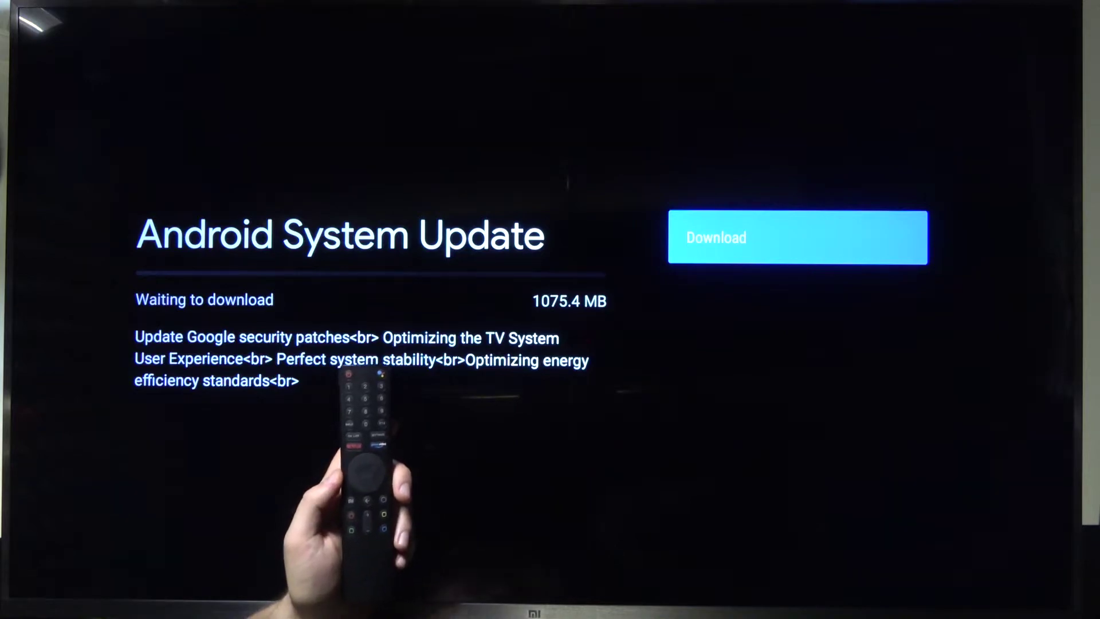
# Download the 1075.4 MB Android System Update and let it verify
pyautogui.press('Return')
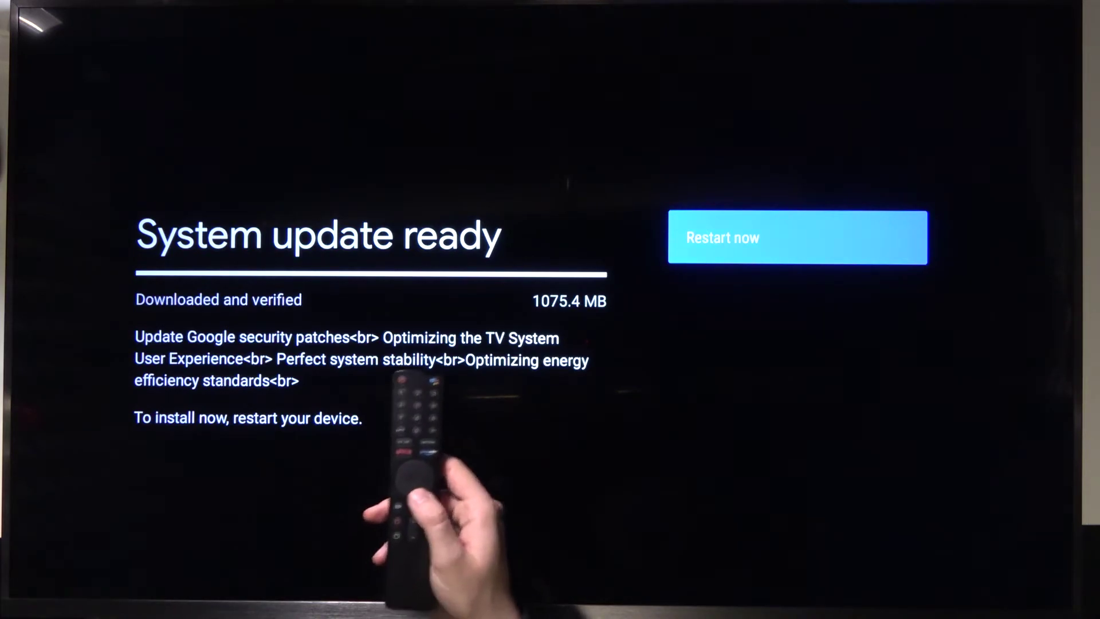
# Choose Restart now so the TV reboots and installs the Android System Update
pyautogui.press('Return')
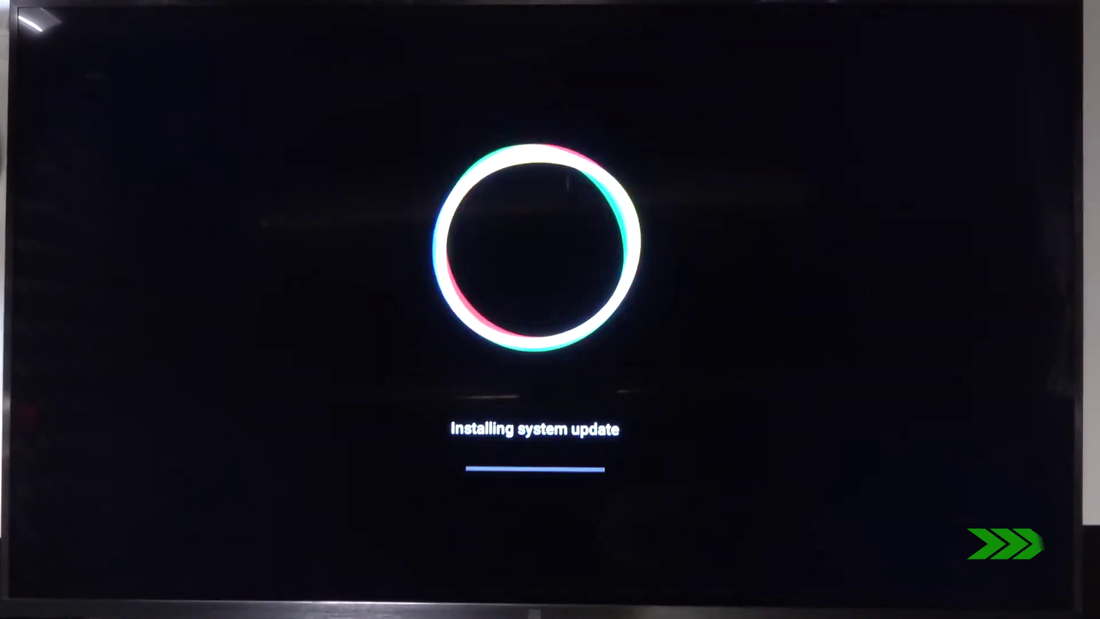